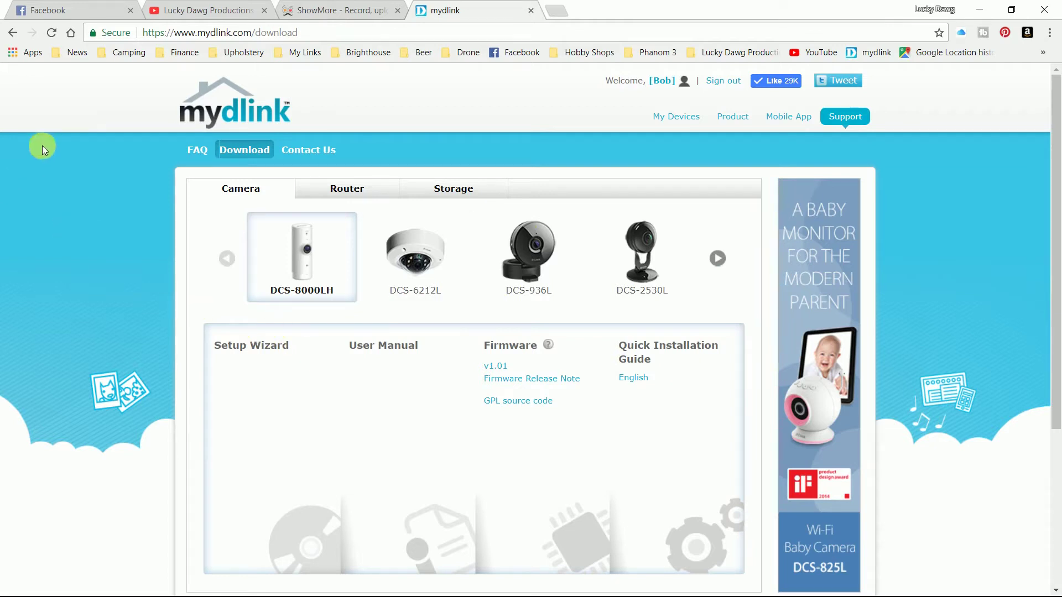
Advance the camera carousel until the DCS-5020L appears, then select it to show its downloads
click(717, 259)
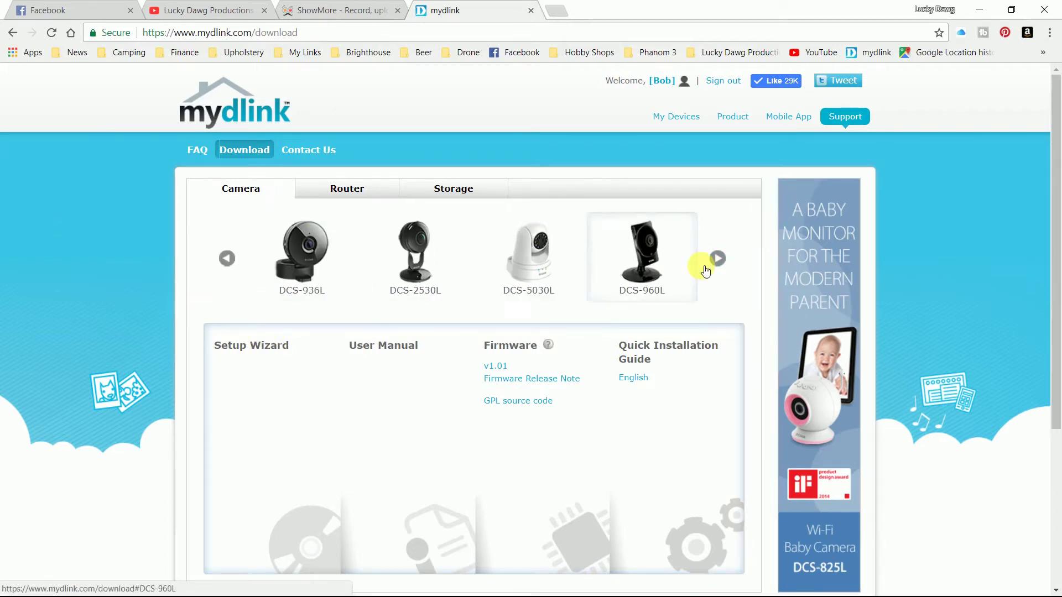
click(722, 265)
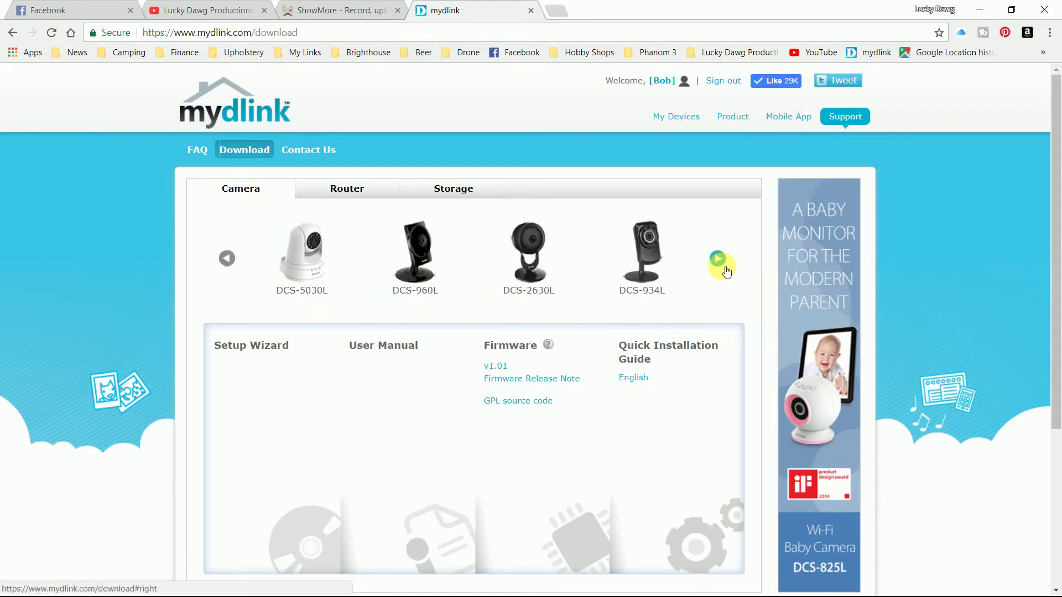
click(725, 268)
click(725, 269)
click(726, 268)
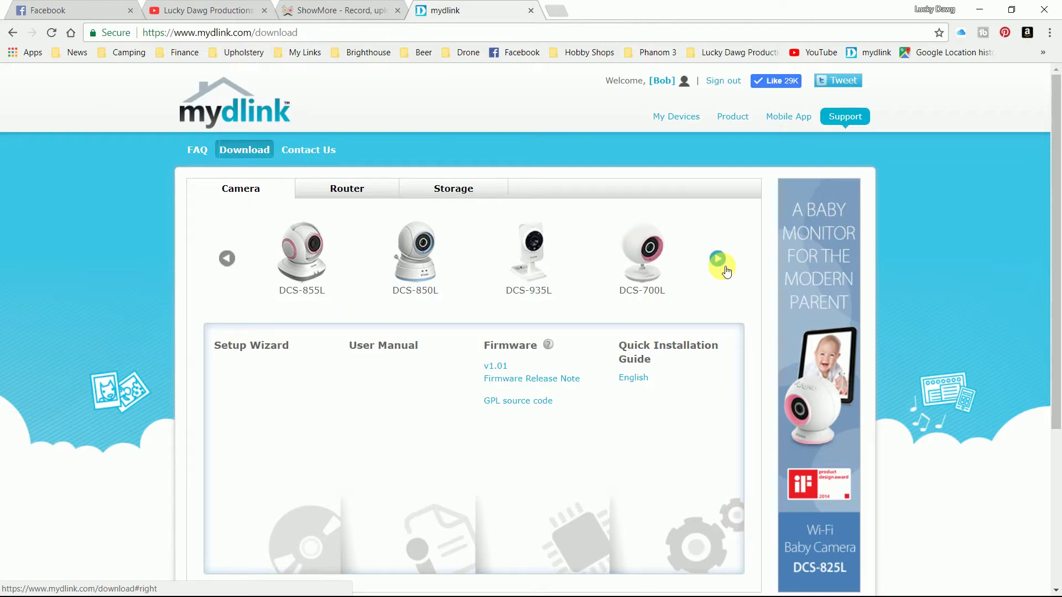
click(725, 268)
click(725, 268)
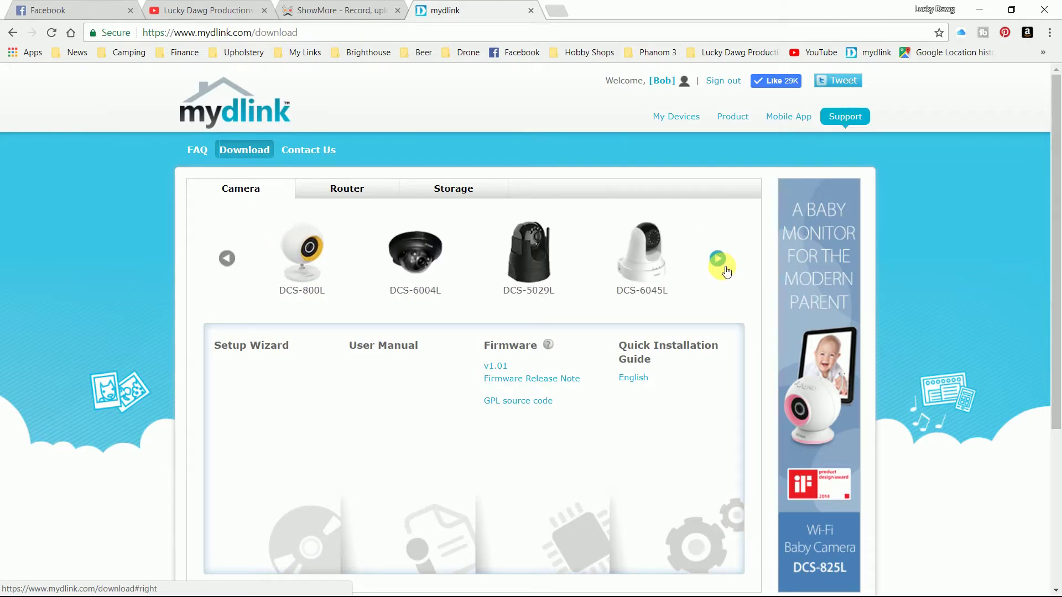
click(725, 268)
click(726, 268)
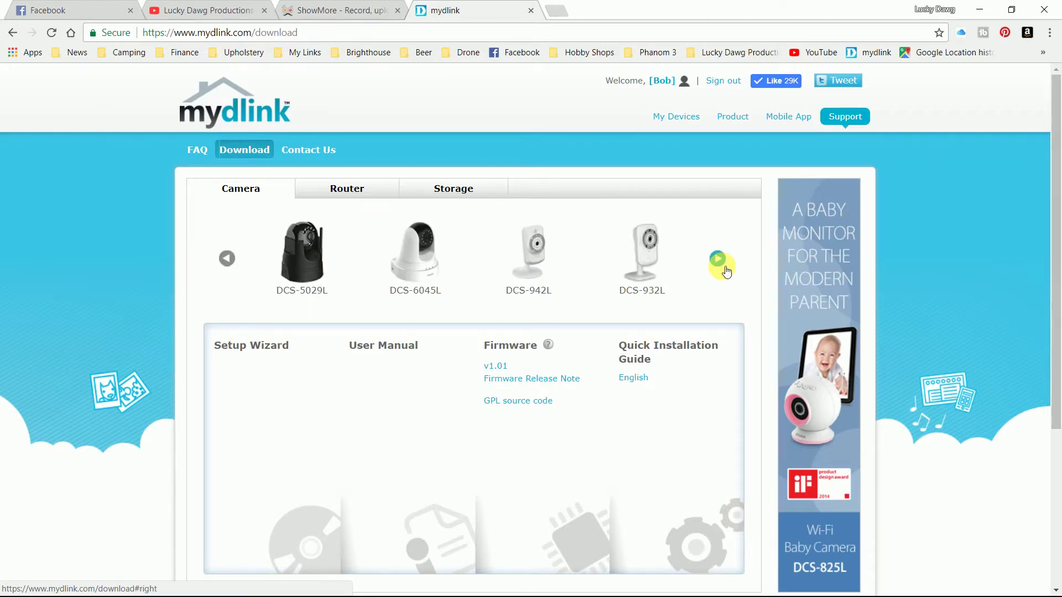
click(725, 268)
click(725, 268)
click(725, 269)
click(725, 268)
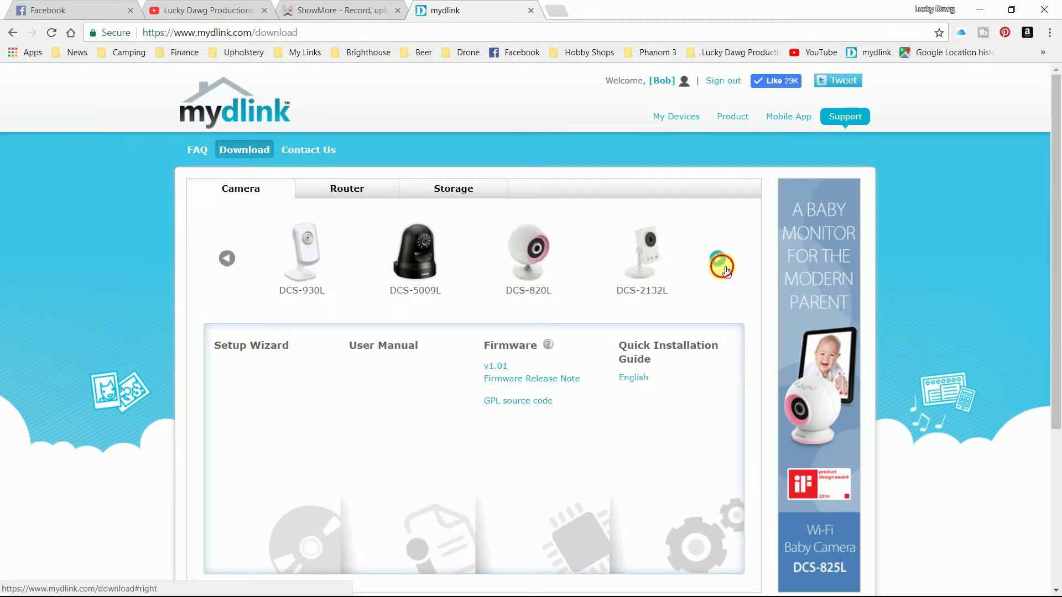
click(725, 268)
click(725, 268)
click(725, 269)
click(725, 268)
click(725, 268)
click(725, 268)
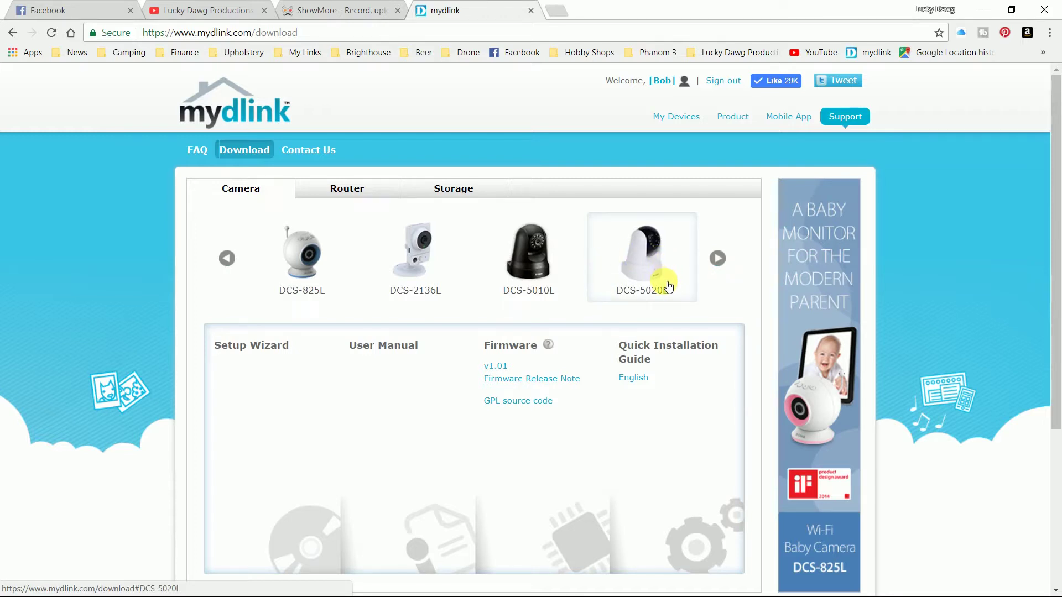
click(628, 277)
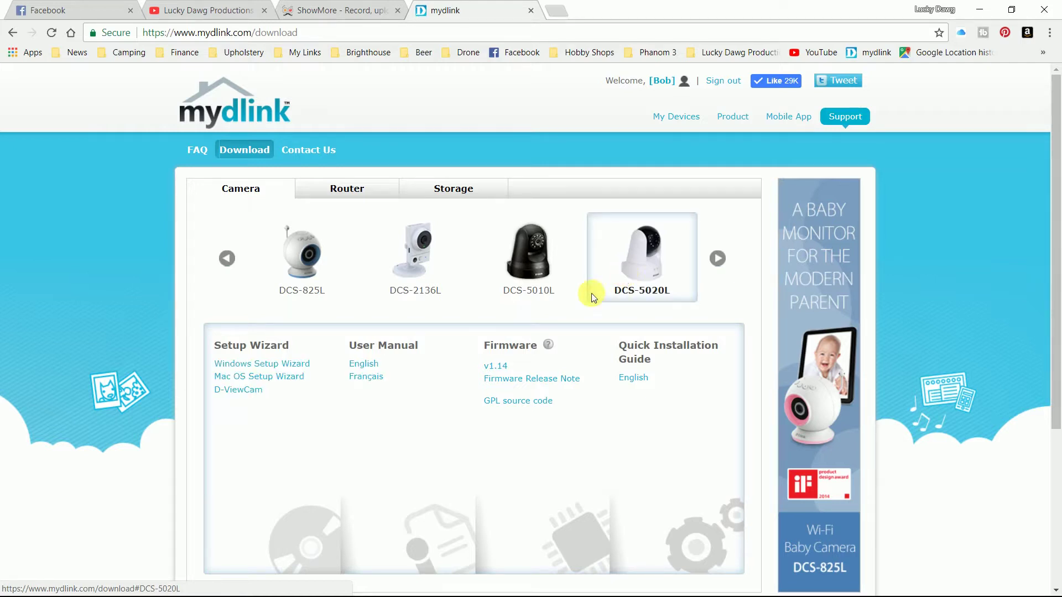
Download the DCS-5020L Windows Setup Wizard from the mydlink Lite notice
click(268, 365)
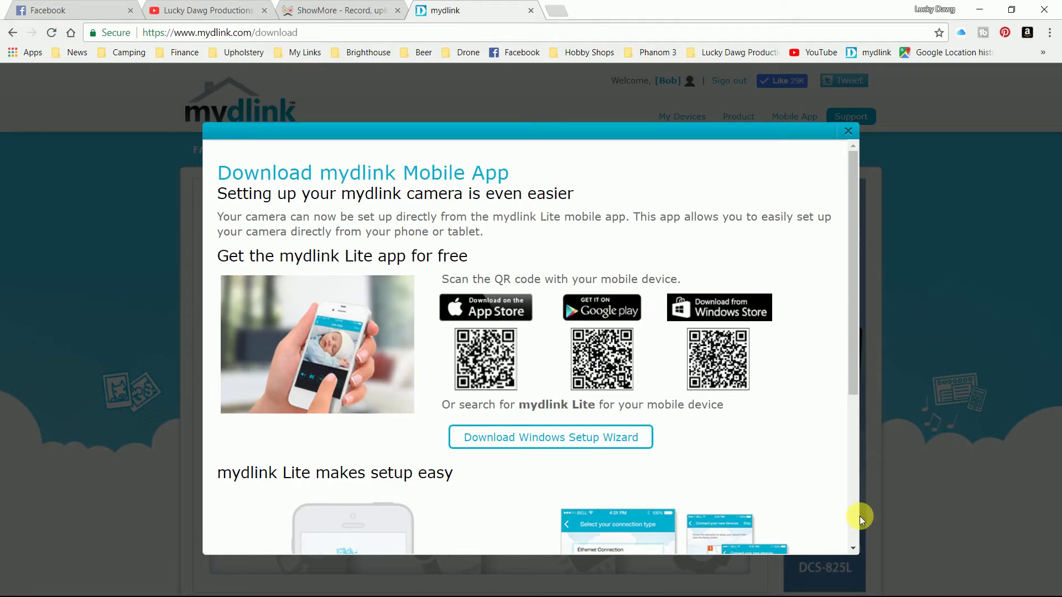
click(854, 530)
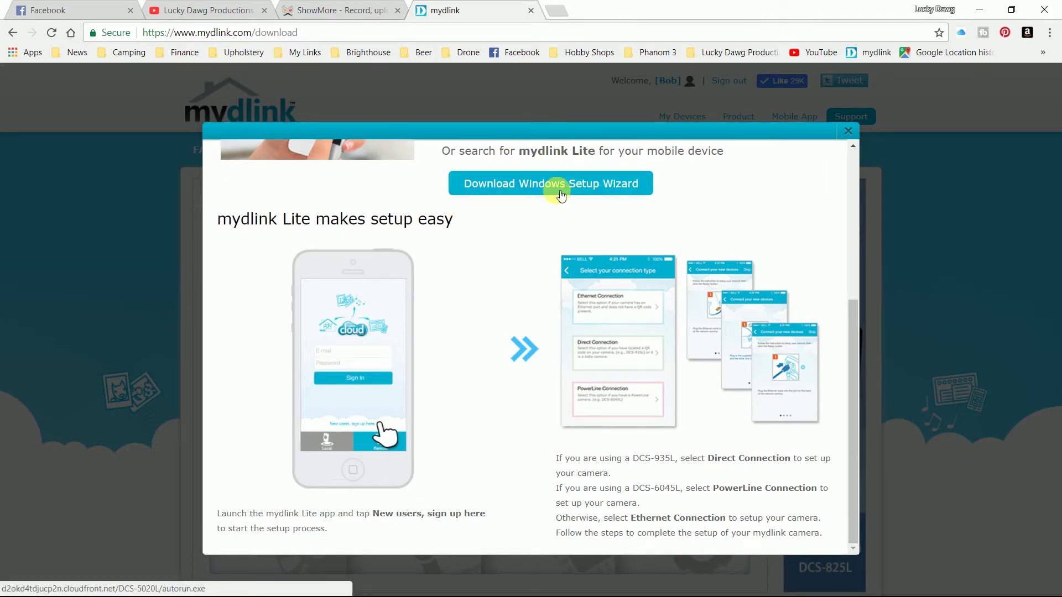
click(855, 158)
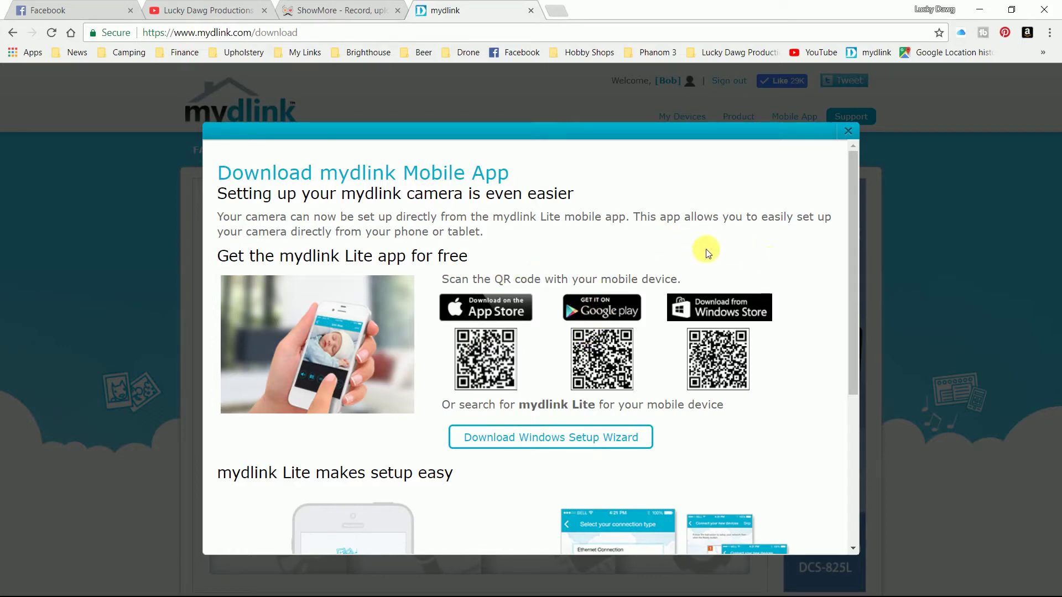
click(550, 441)
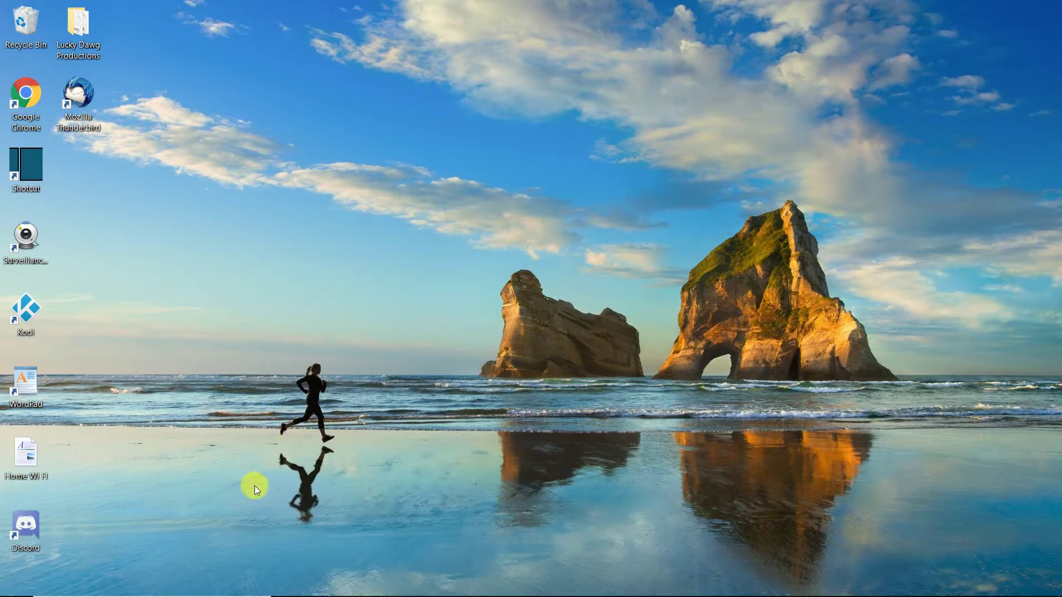
Open File Explorer from the taskbar and go to the Downloads folder
mouse_move(254, 596)
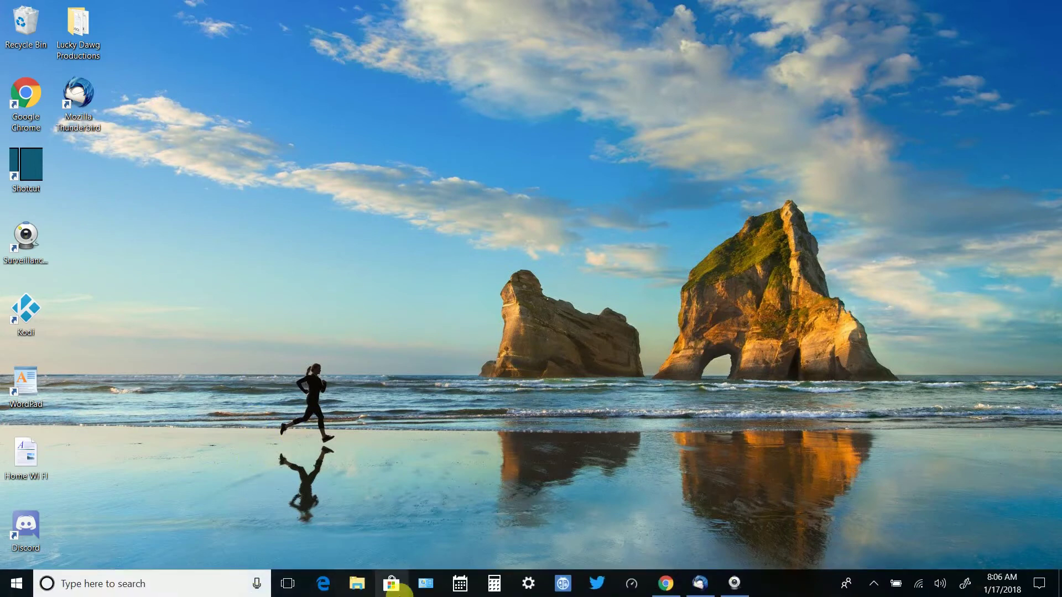
click(356, 584)
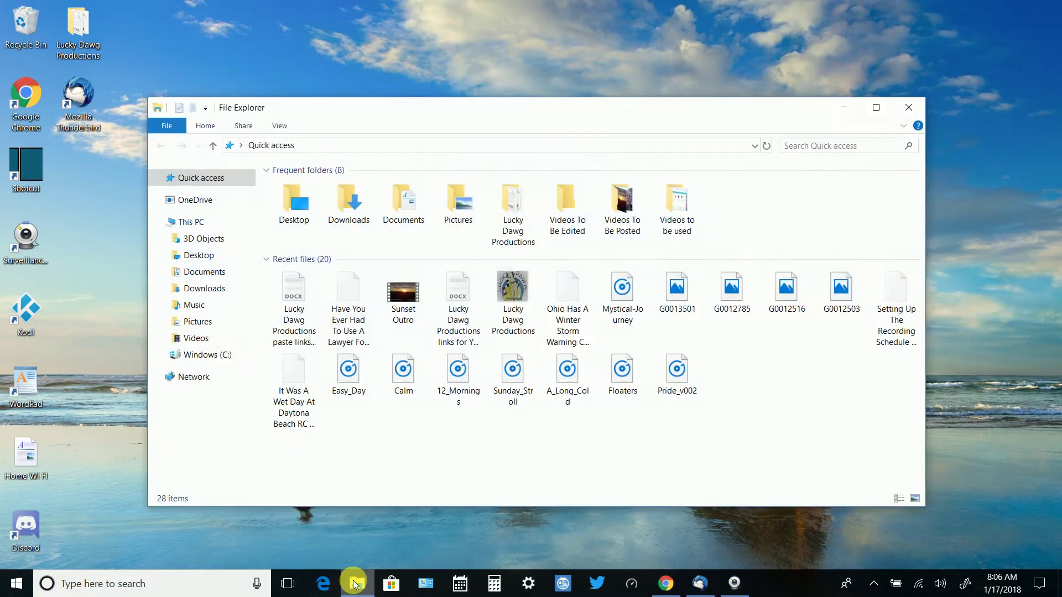
click(204, 291)
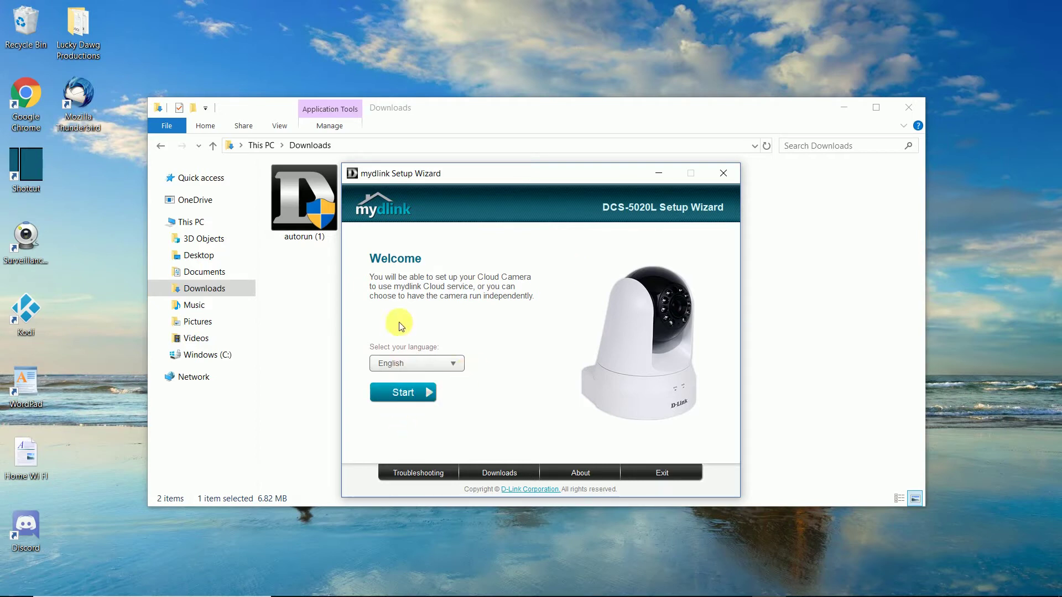
Start the wizard, accept the license terms, and continue to Connect your Cloud Camera
click(403, 392)
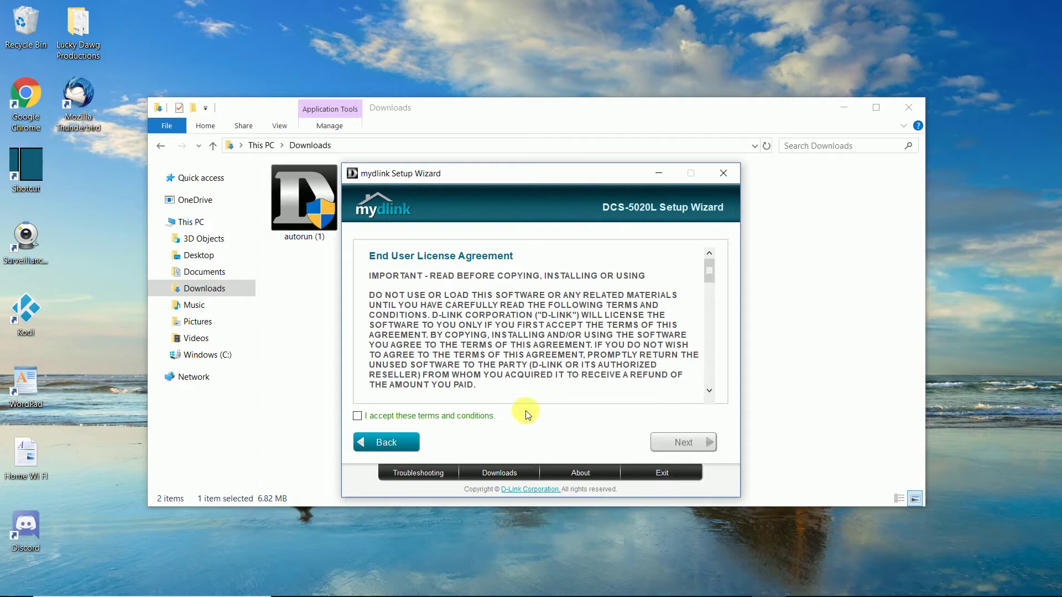
click(357, 417)
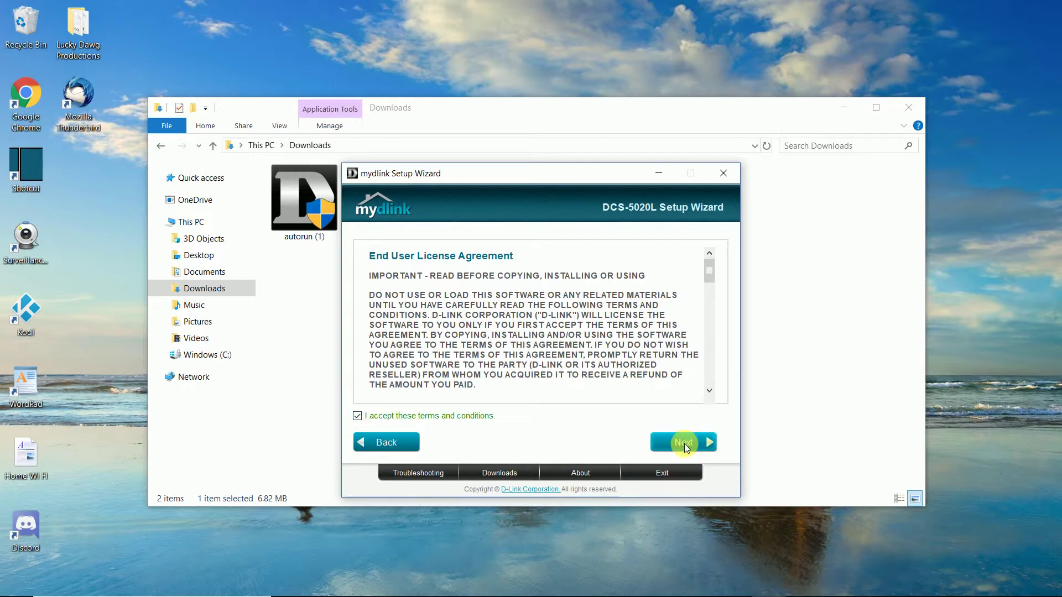
click(685, 445)
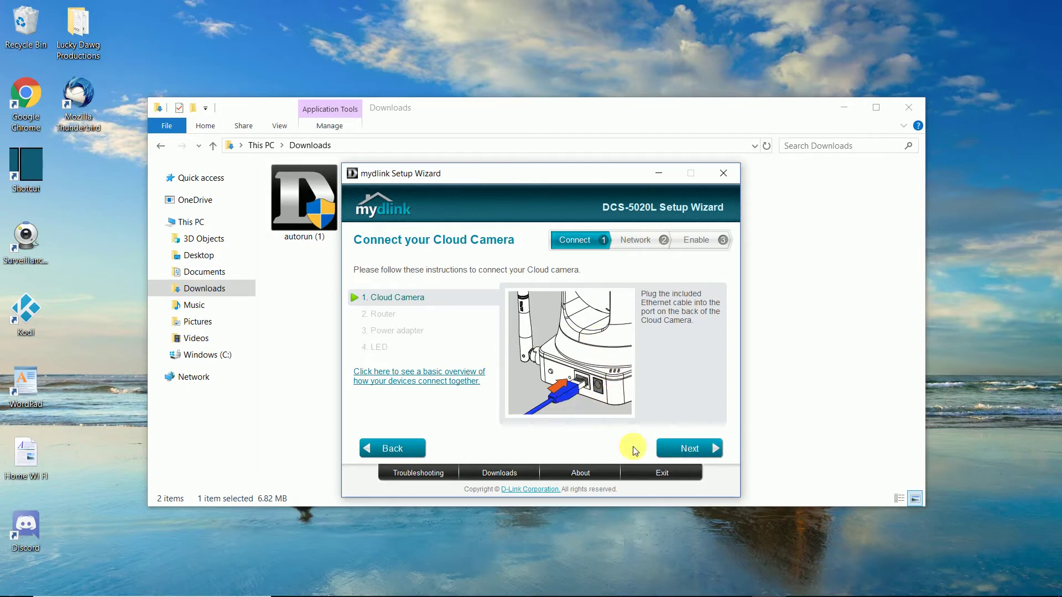
Advance through the router, power adapter and LED instructions to the solid-green LED question
click(675, 451)
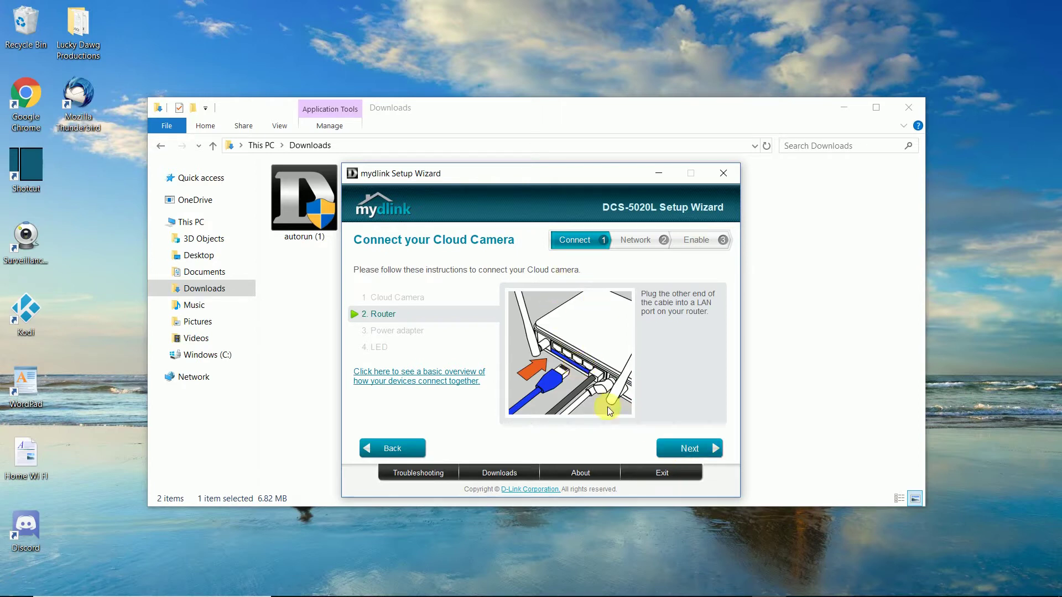
click(682, 451)
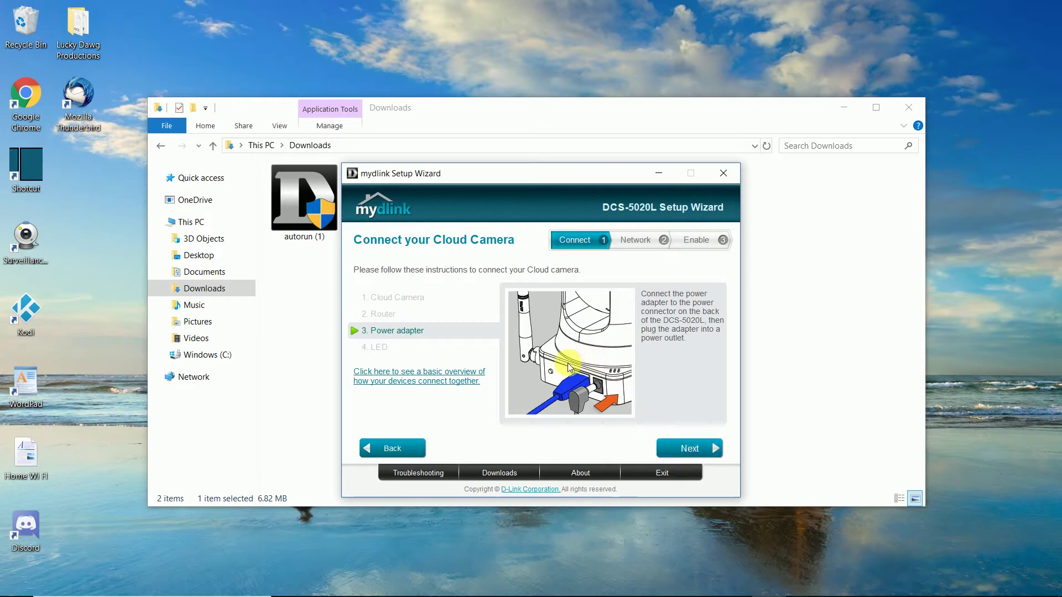
click(675, 448)
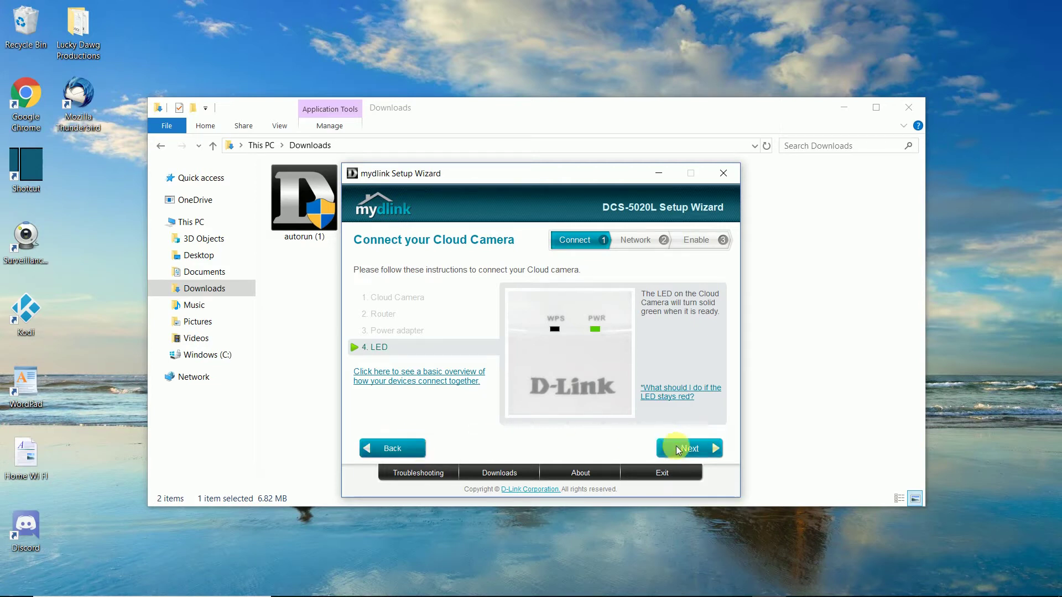
click(676, 446)
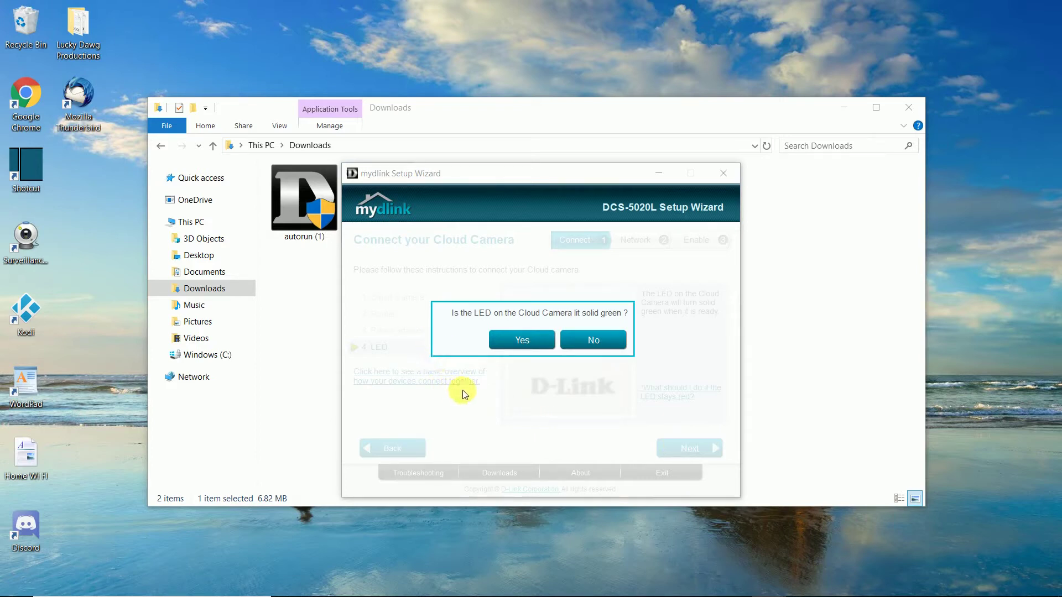
Confirm the LED is solid green and select the detected DCS-5020L camera
click(522, 340)
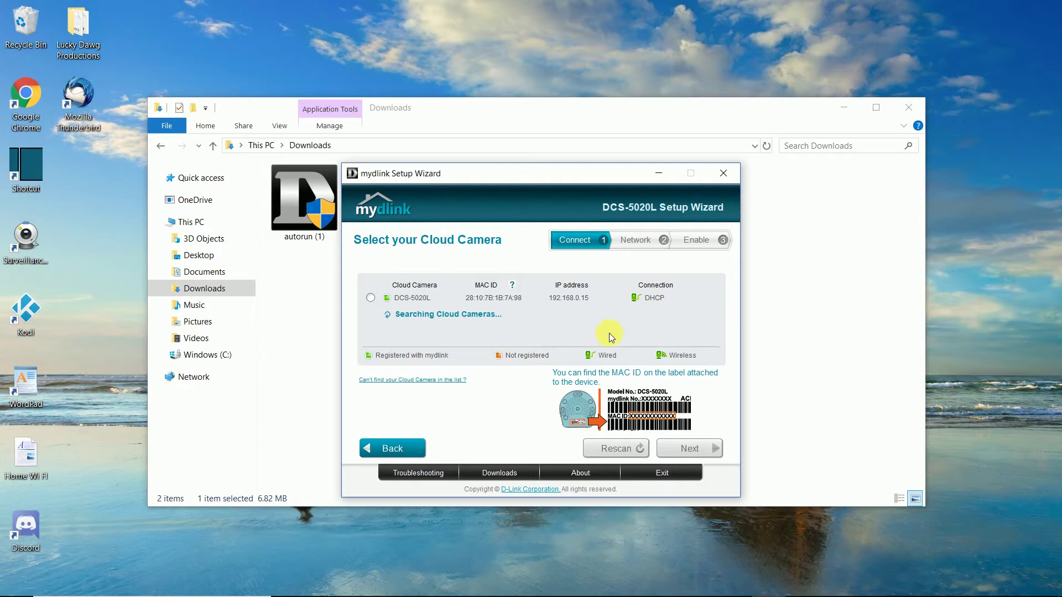
click(371, 299)
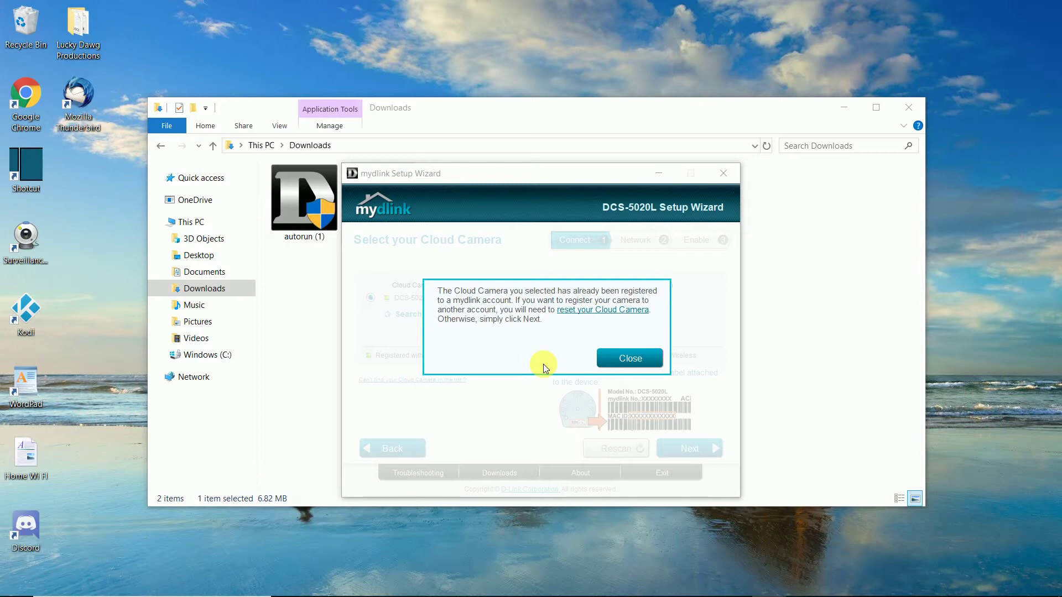
View the Cloud Camera reset instructions, then retry the LED check
click(598, 310)
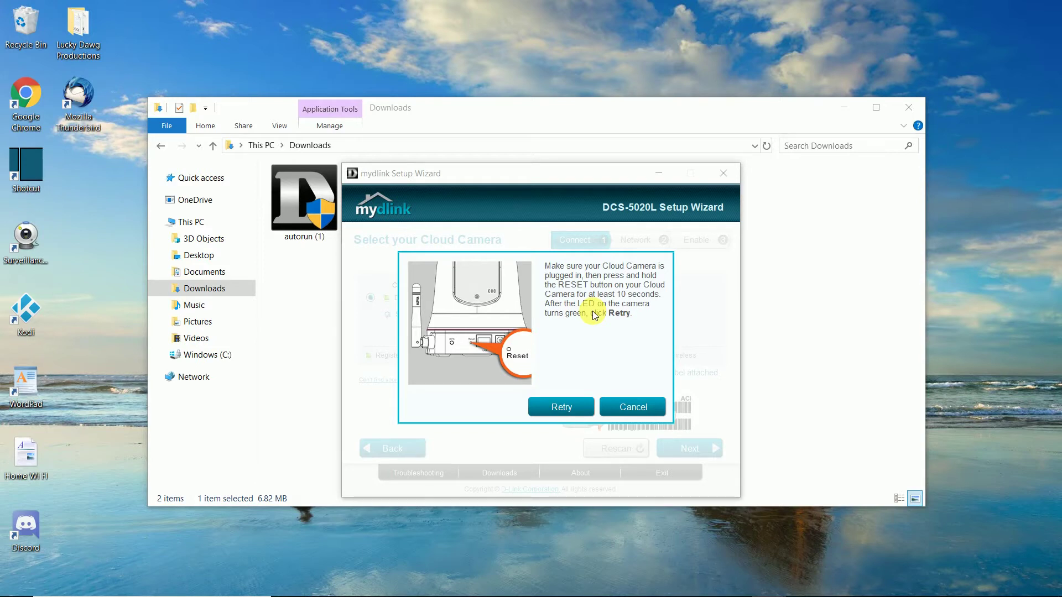
mouse_move(387, 506)
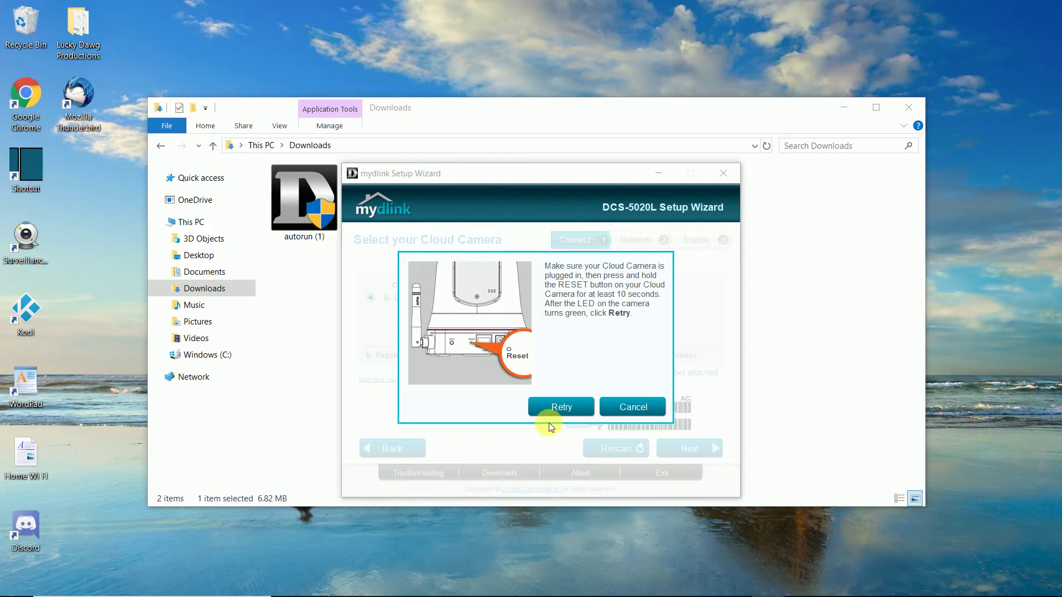
click(561, 407)
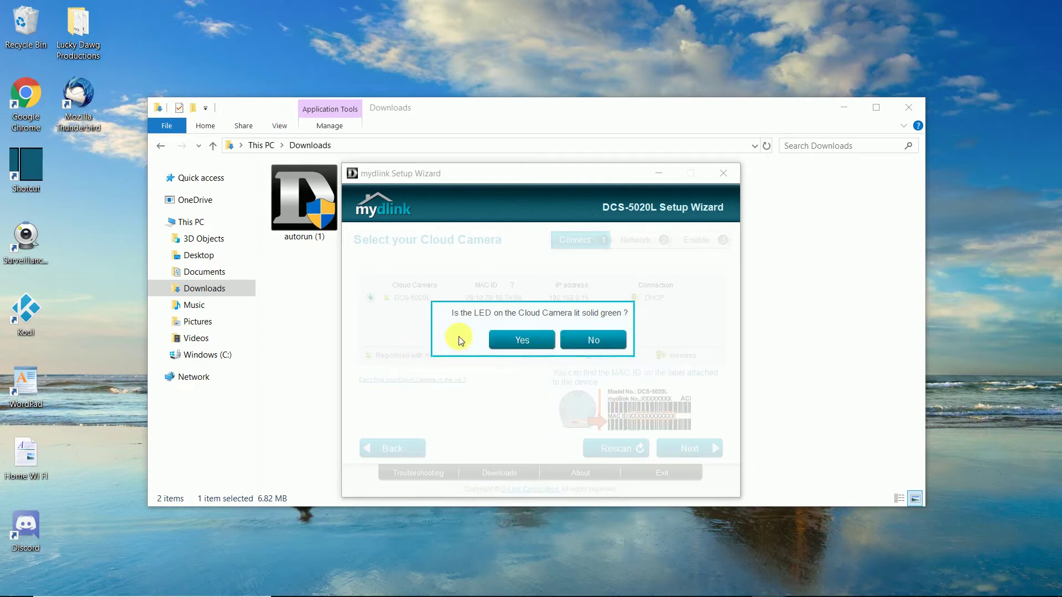
Reconfirm the green LED, select the DCS-5020L, dismiss the registered notice, and submit the admin password
click(507, 342)
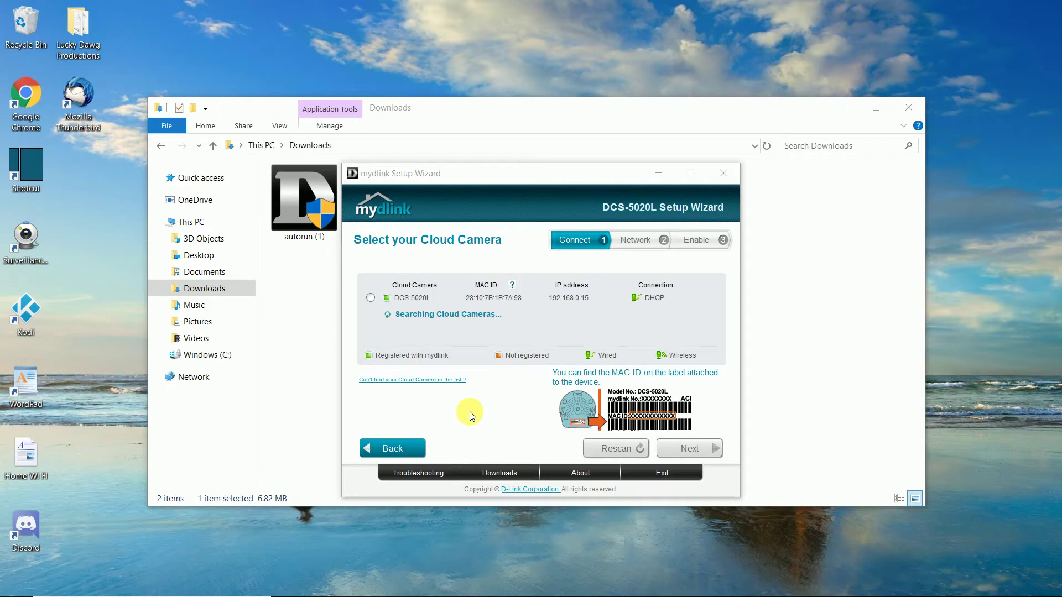
click(372, 297)
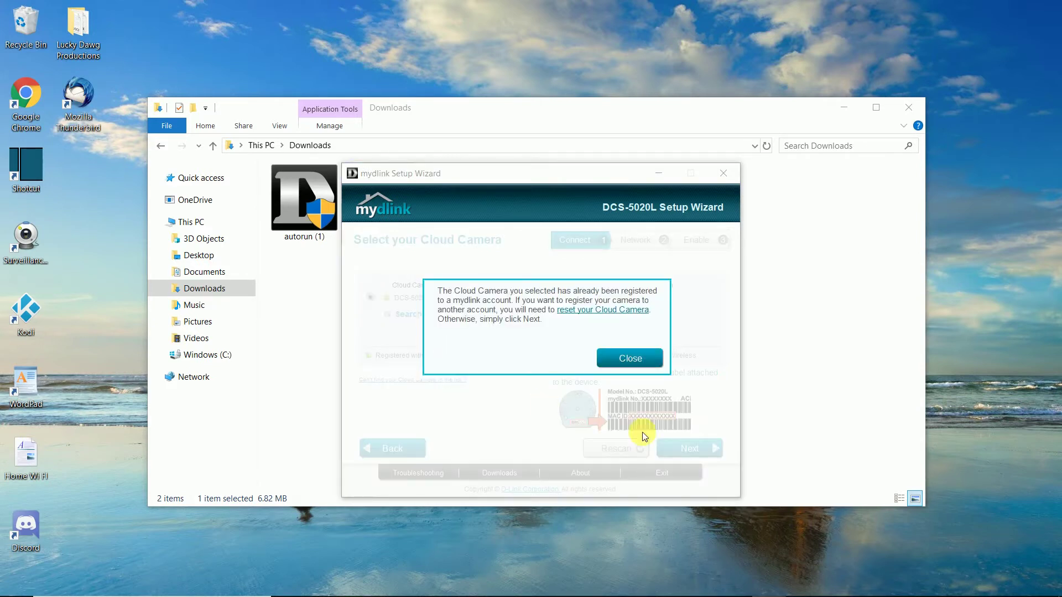
click(624, 356)
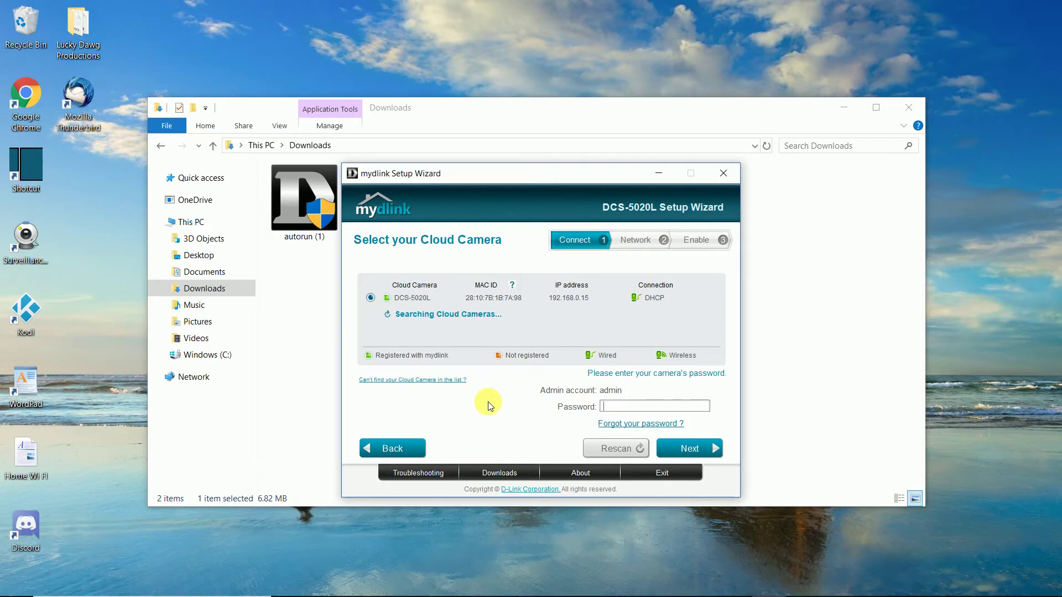
text(*********)
click(706, 456)
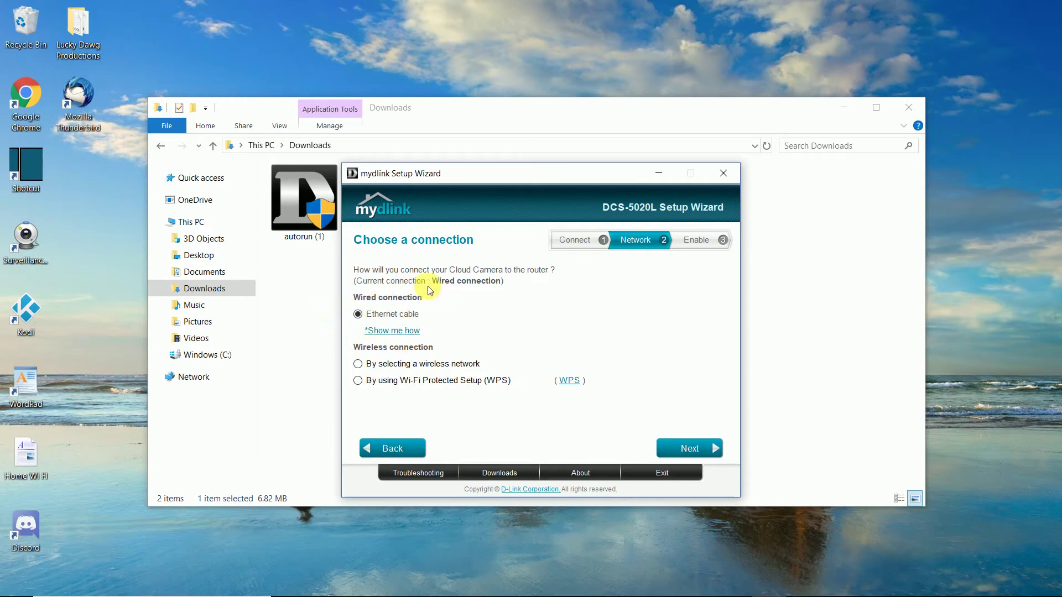
Continue with the Ethernet cable connection so the internet check runs
click(685, 449)
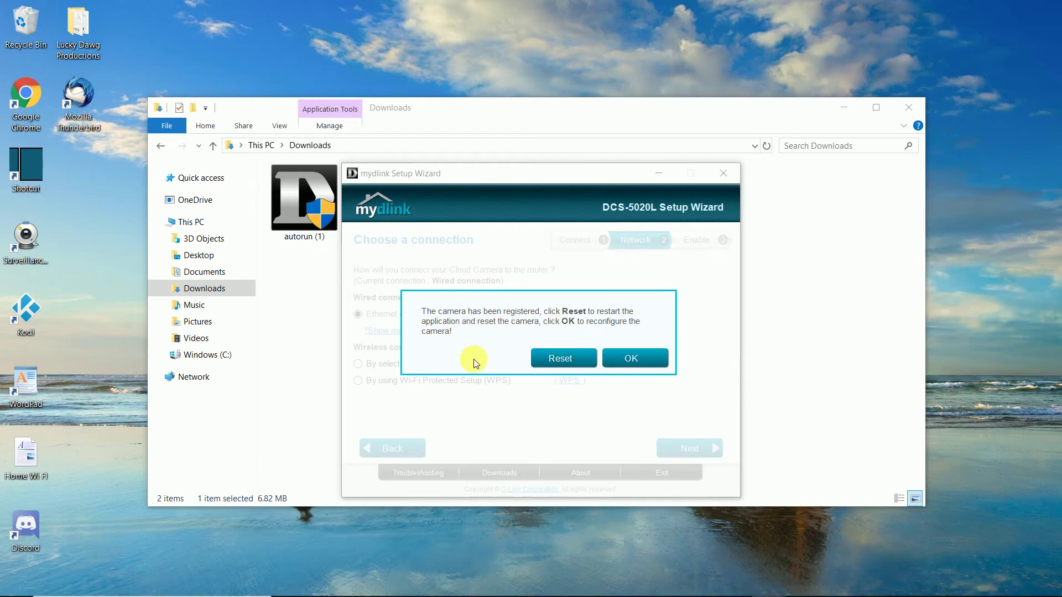
Accept the registration notice with OK to finish setup with the DCS-5020L live preview
click(630, 358)
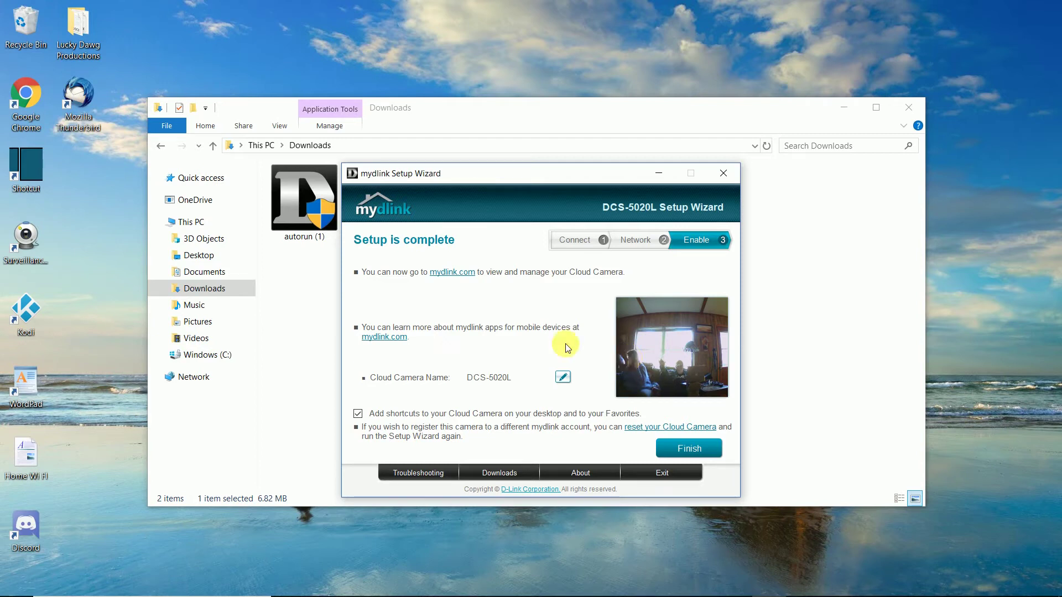
Finish the camera setup and bring up the mydlink website's sign-in page
click(688, 445)
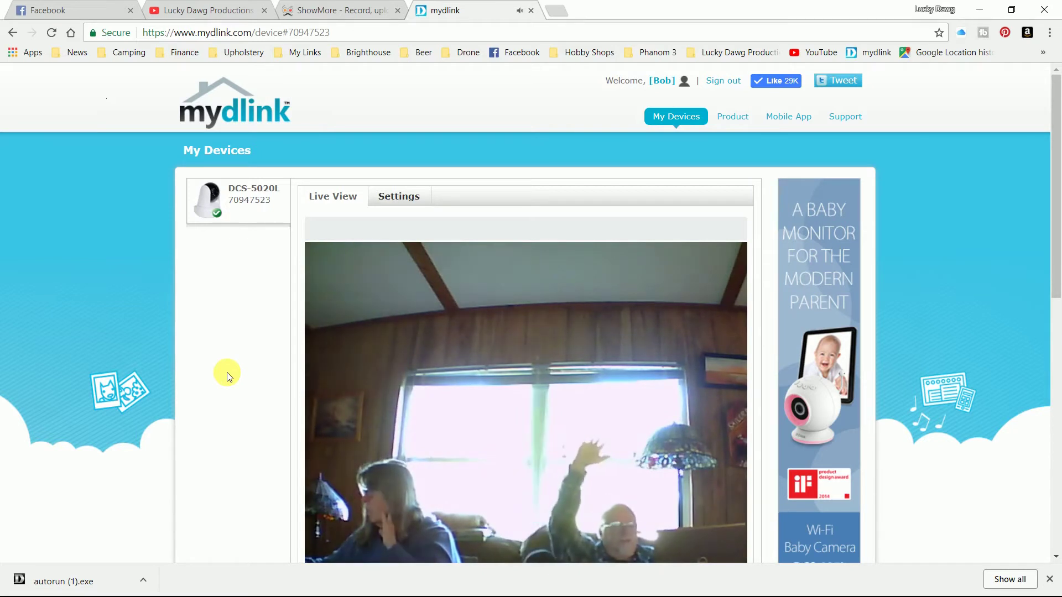
scroll(227, 373, down, 2)
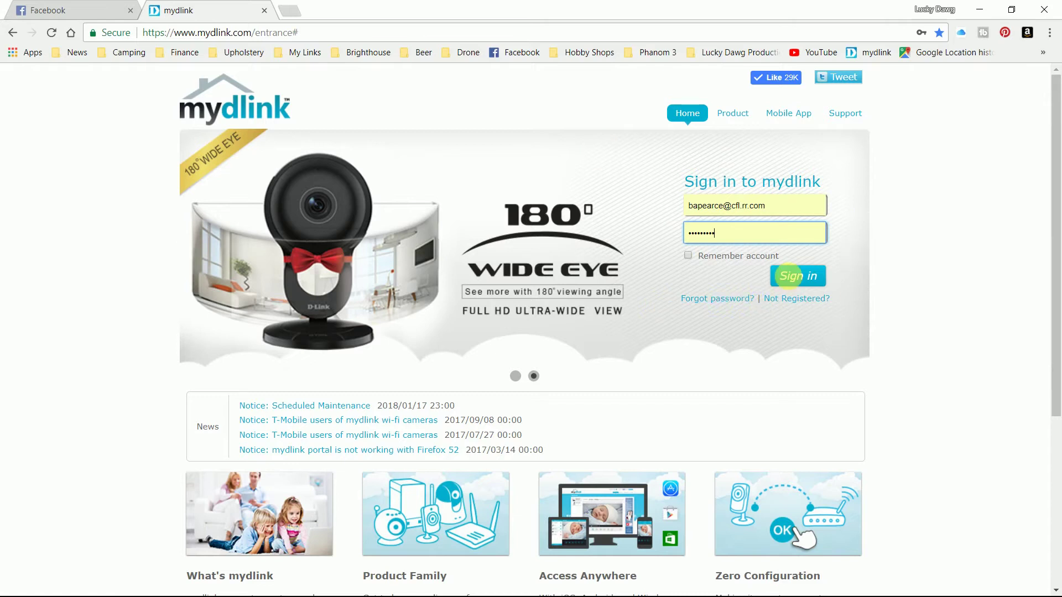
Sign in to the mydlink account with the entered e-mail and password
click(807, 281)
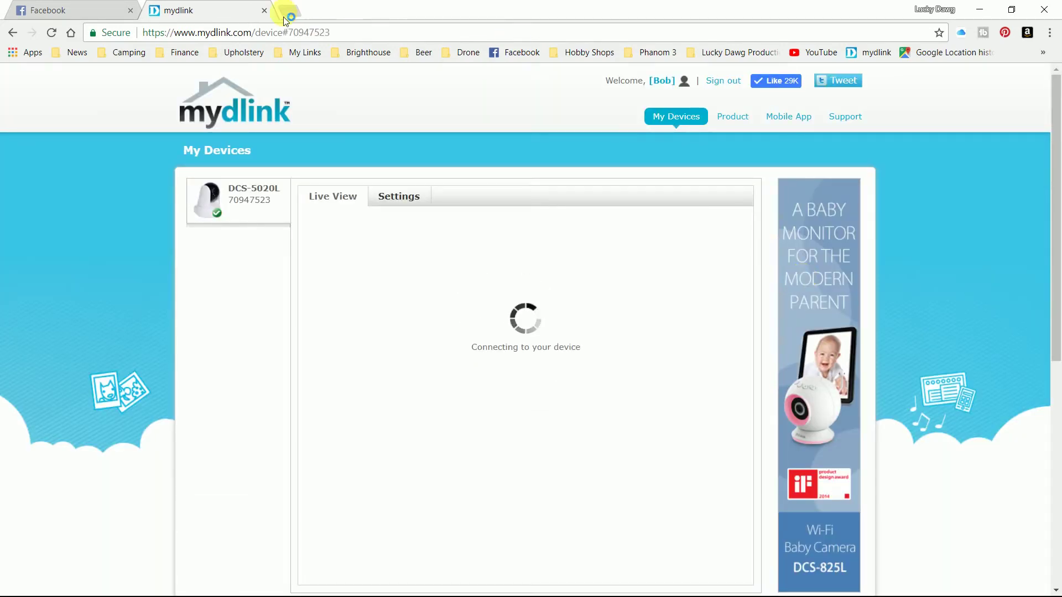
Open the DCS-5020L from My Devices and scroll down to its Live View player
click(237, 219)
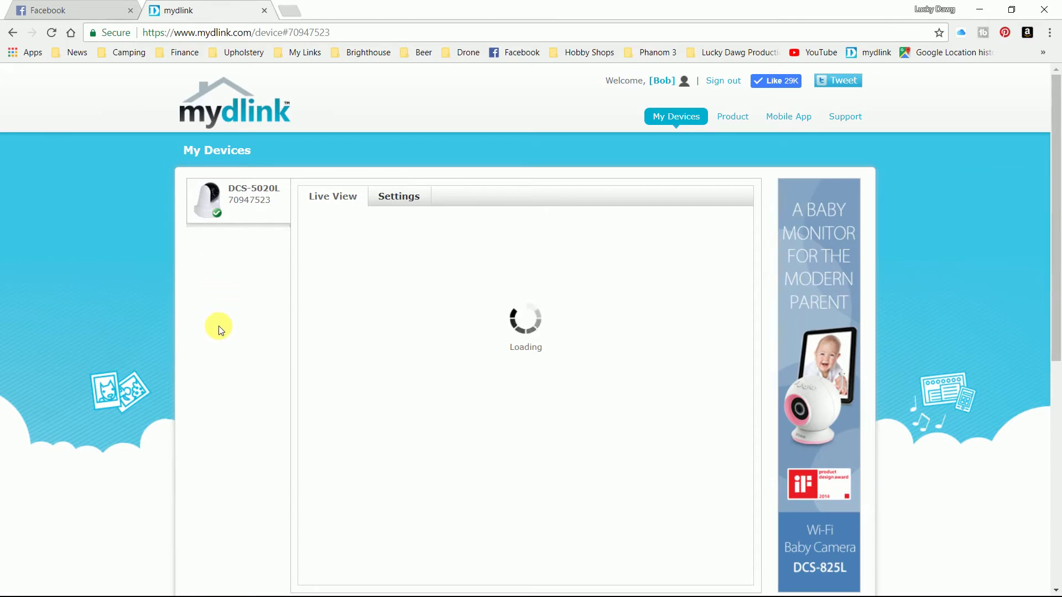
scroll(219, 326, down, 1)
scroll(218, 326, down, 1)
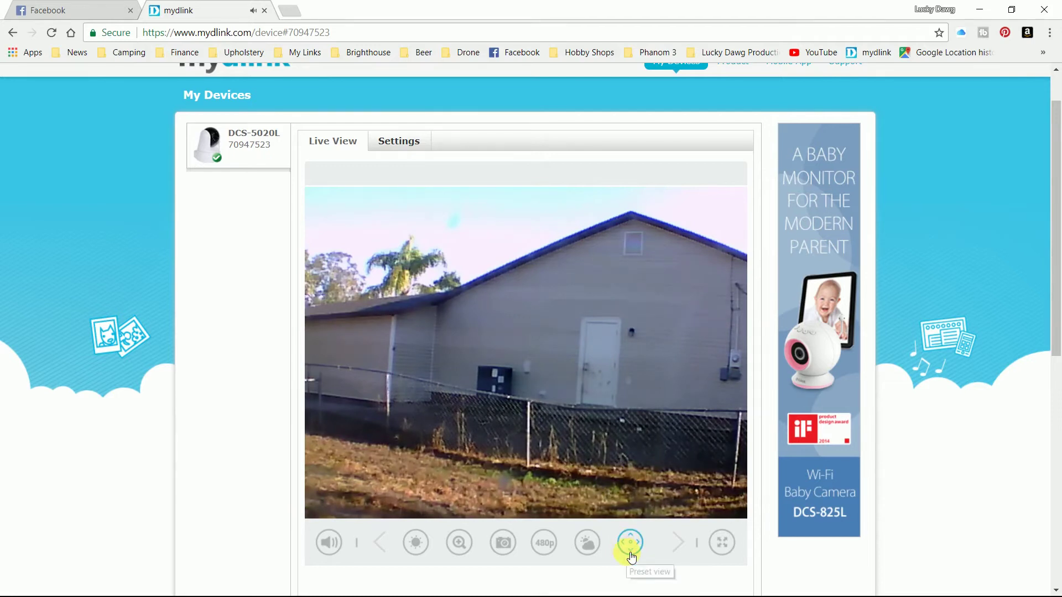
Pan the DCS-5020L left and right, and tilt it fully toward the bottom, using the preset view controls
click(630, 546)
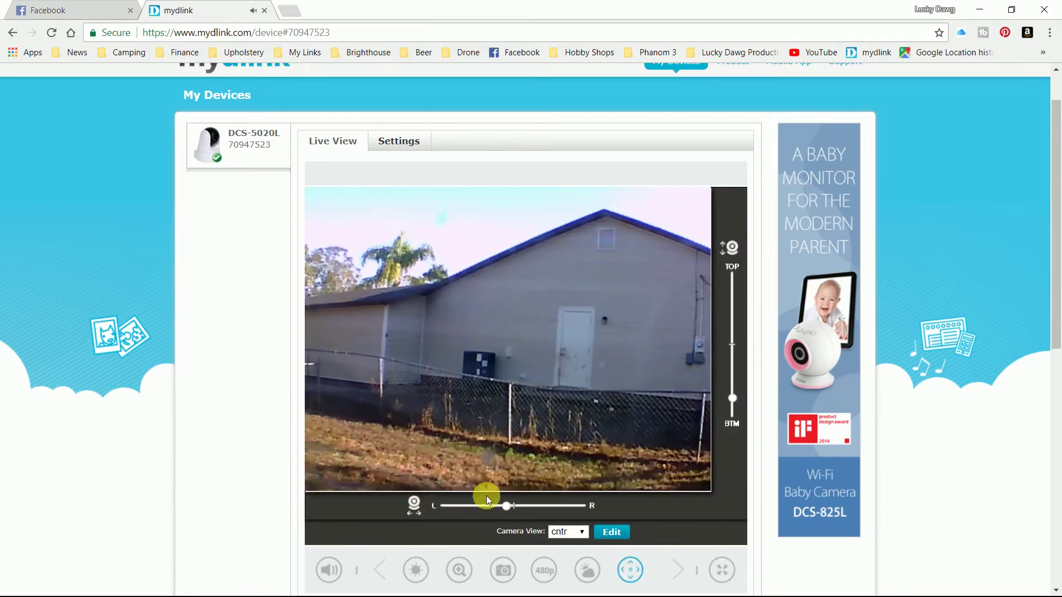
drag(497, 504, 501, 508)
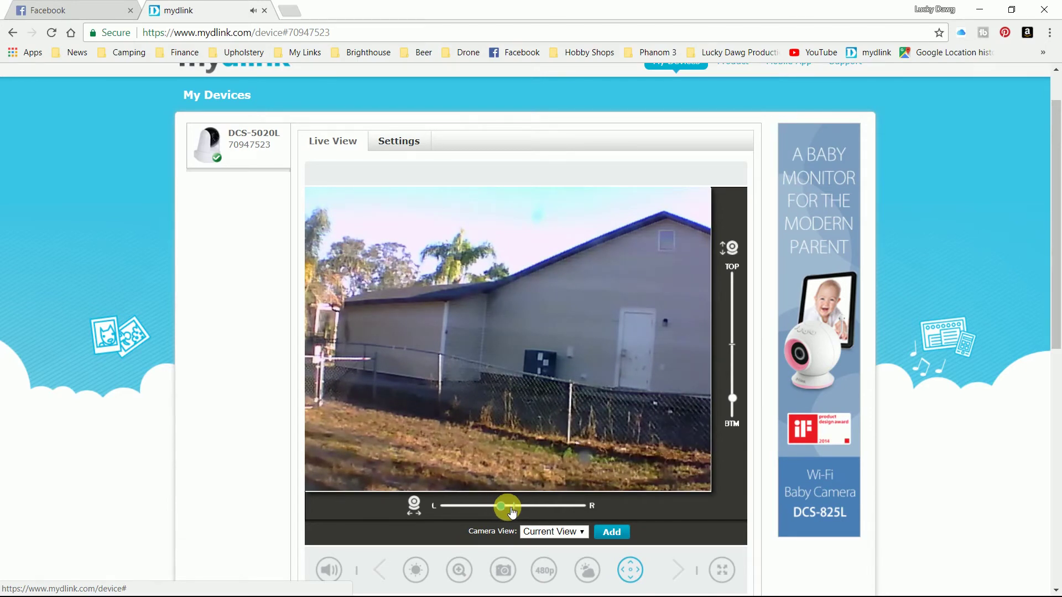
drag(509, 508, 512, 508)
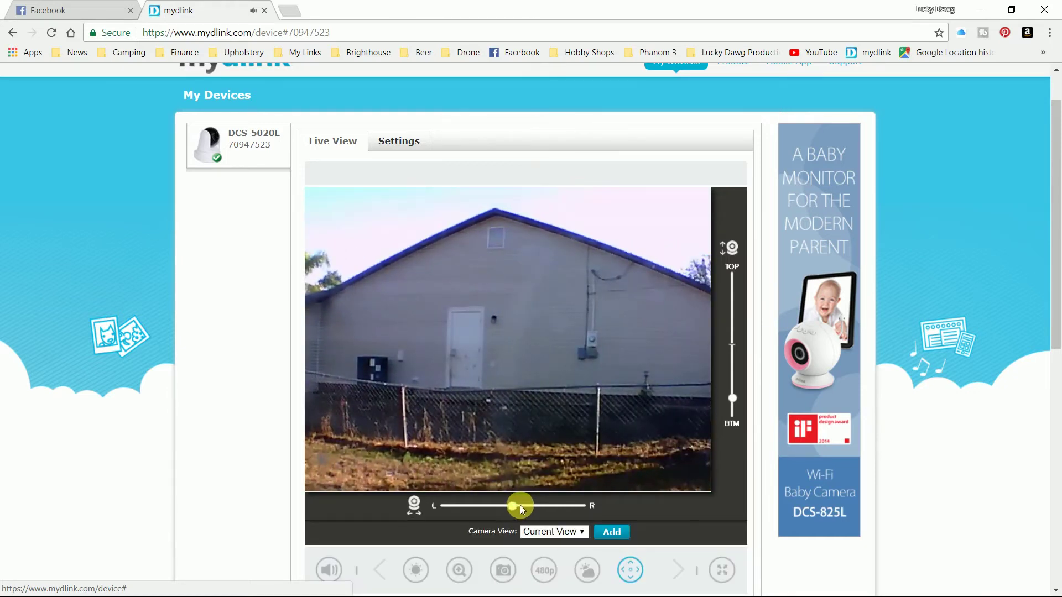
click(520, 505)
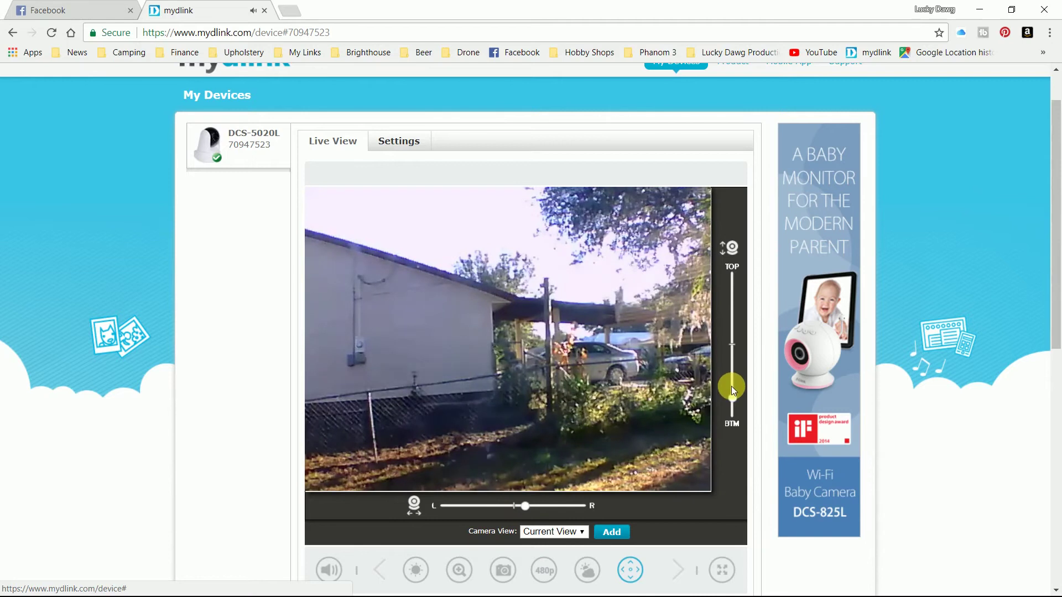
click(731, 386)
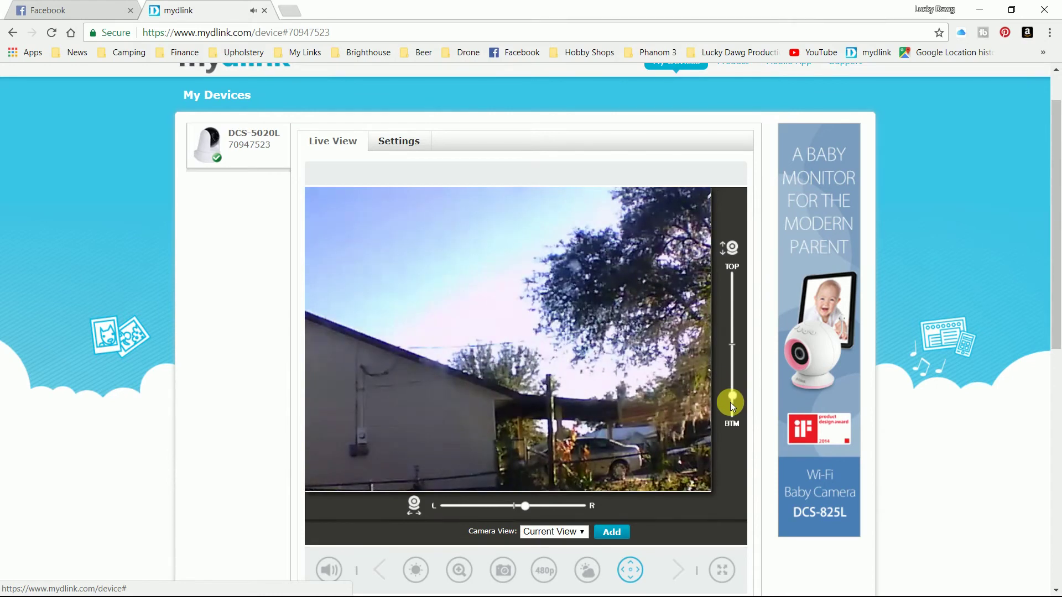
click(730, 402)
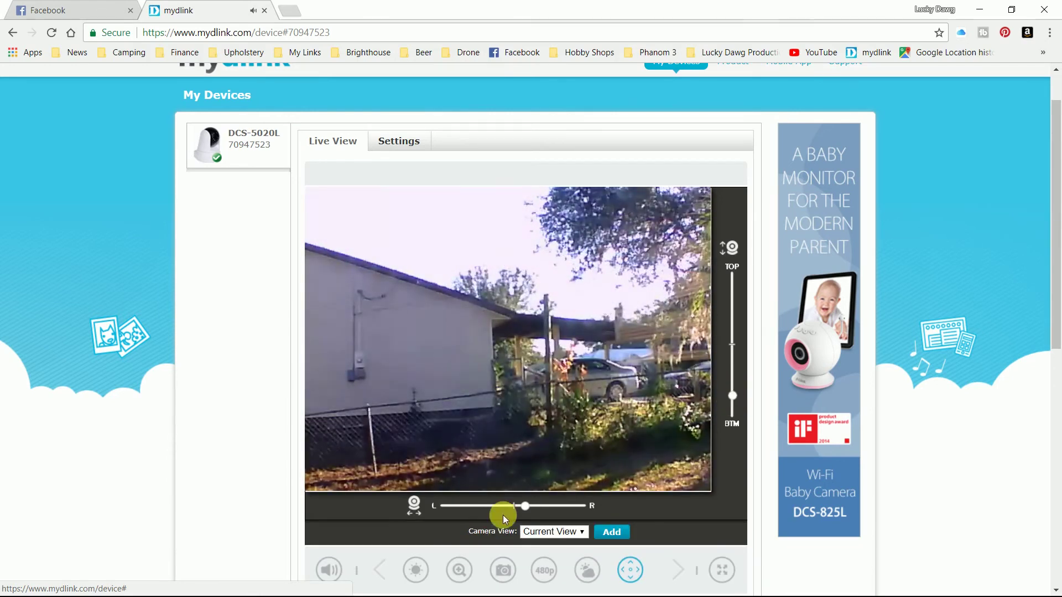
click(510, 506)
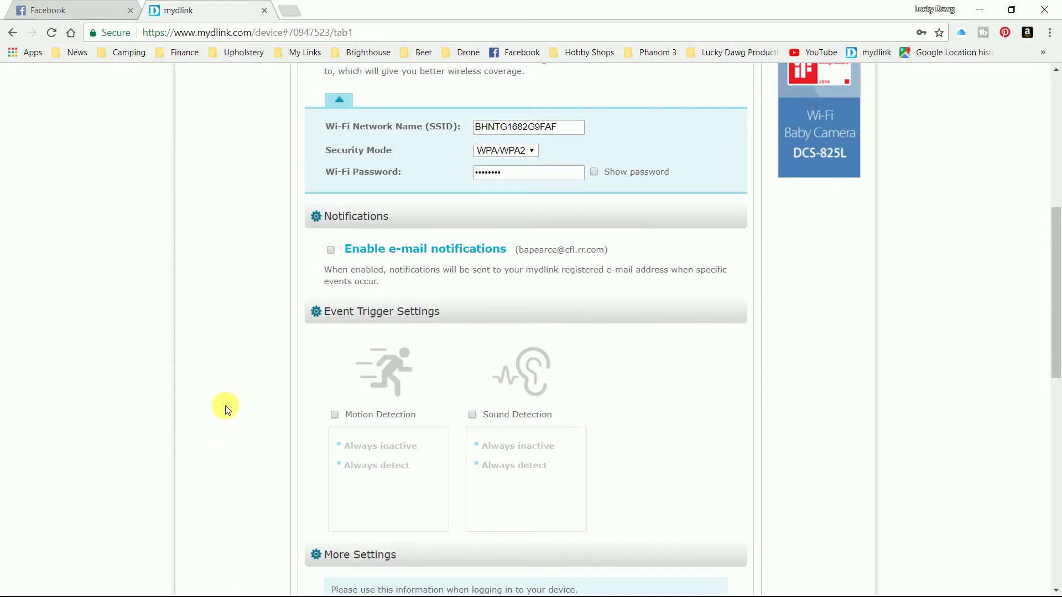
Tick Enable e-mail notifications in the DCS-5020L's settings
click(332, 250)
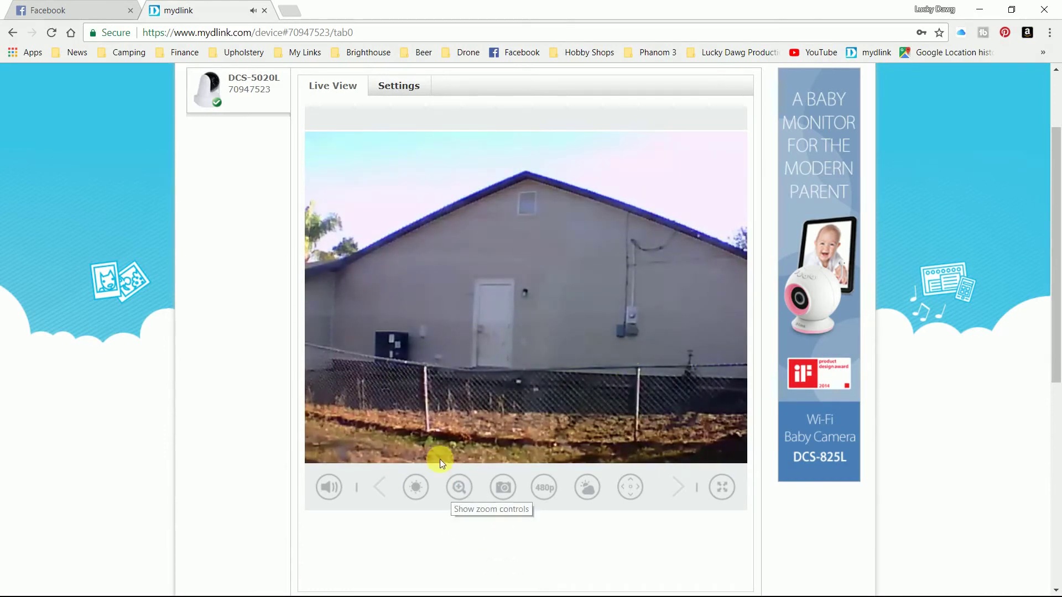
Drag the zoom slider to magnify the building's door, then drag it back to the unzoomed view
click(460, 488)
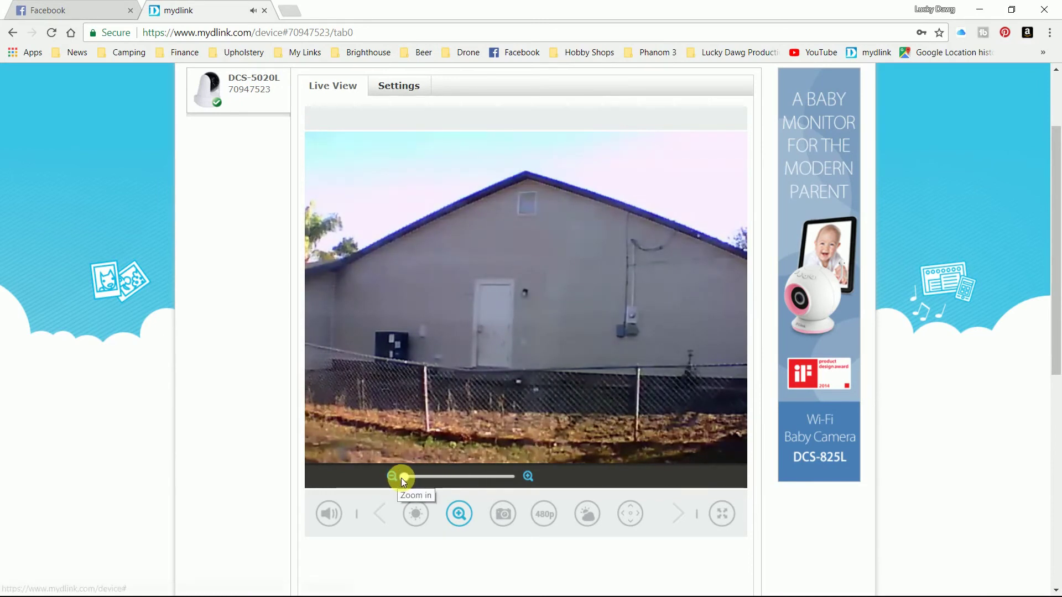
drag(402, 478, 499, 477)
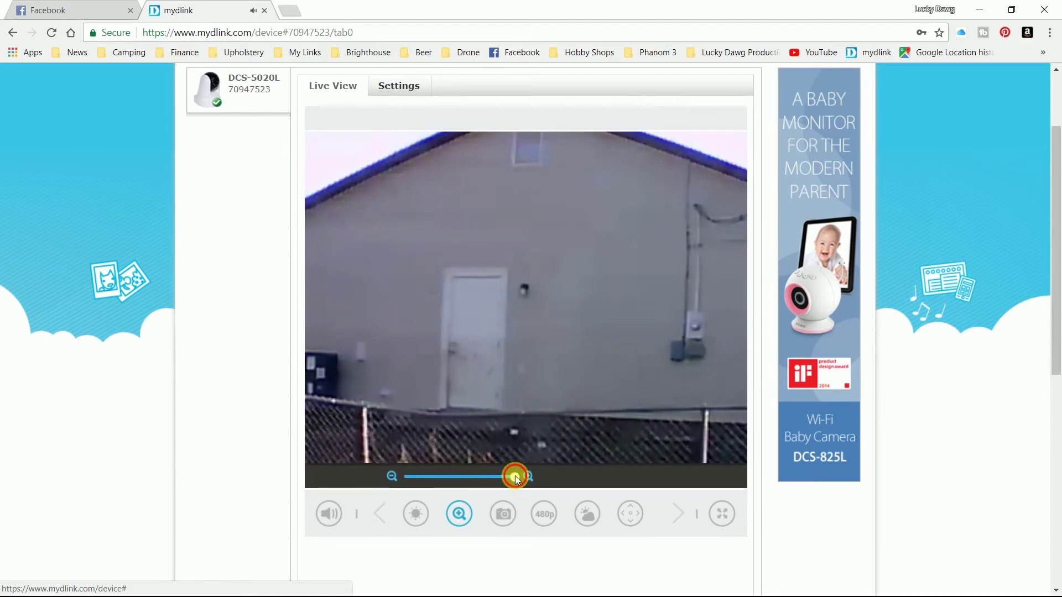
drag(515, 476, 387, 477)
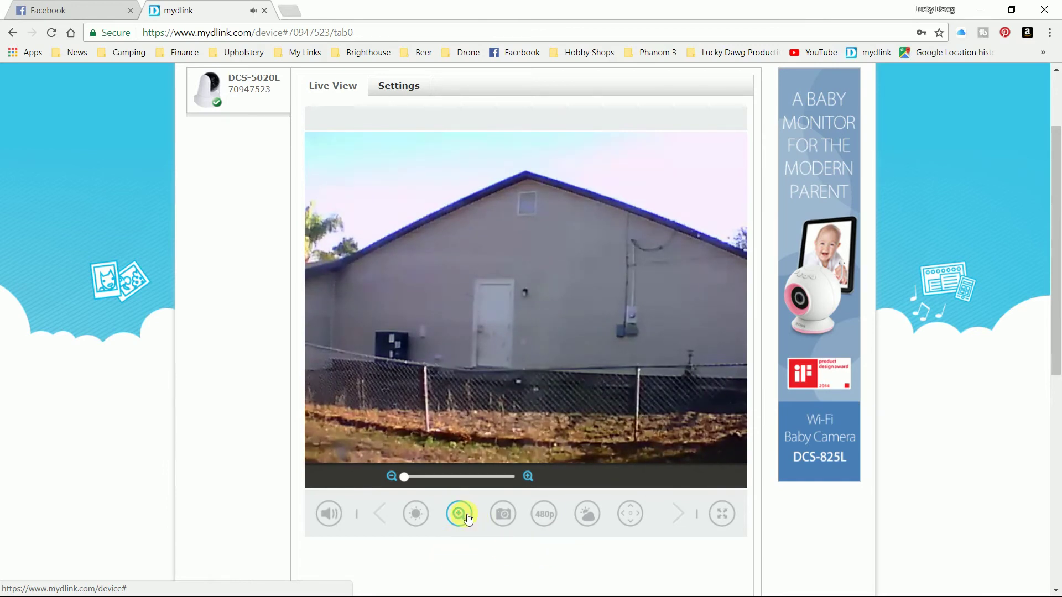
Switch the camera's day/night mode to Auto, then black-and-white Night view, then Day view
click(587, 522)
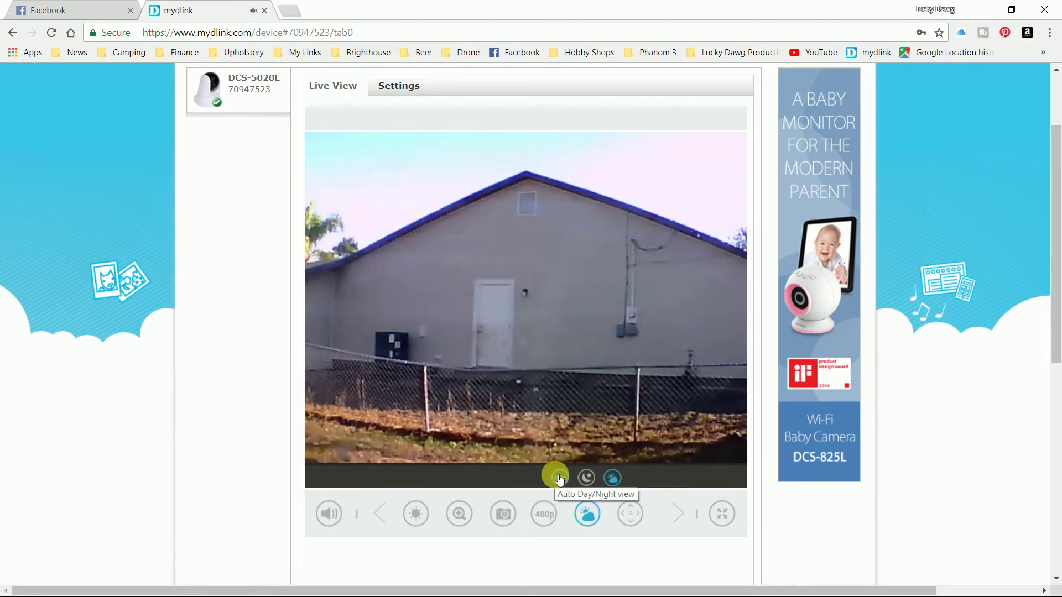
click(613, 479)
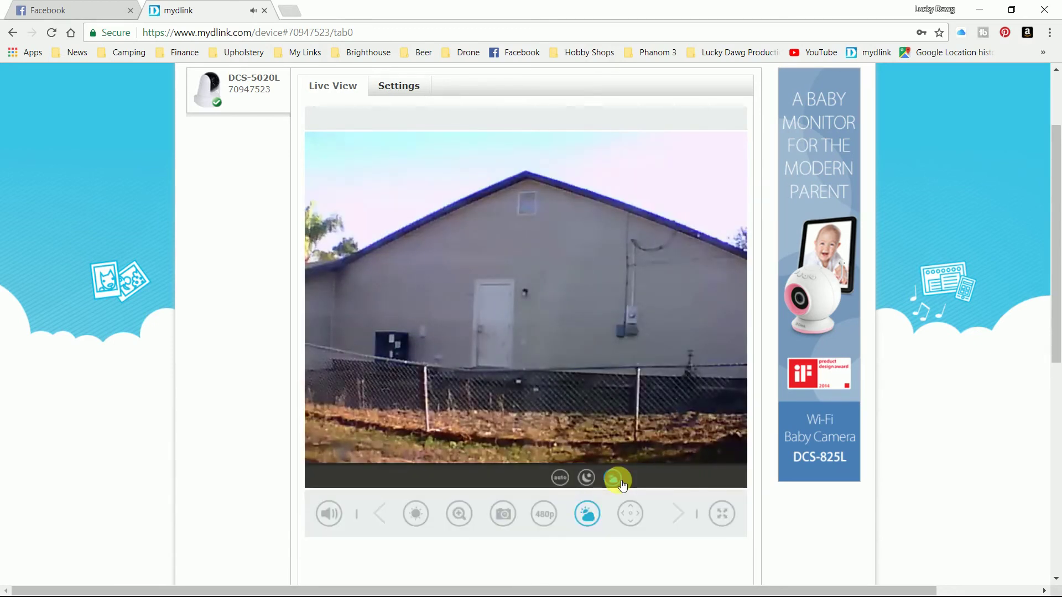
click(587, 479)
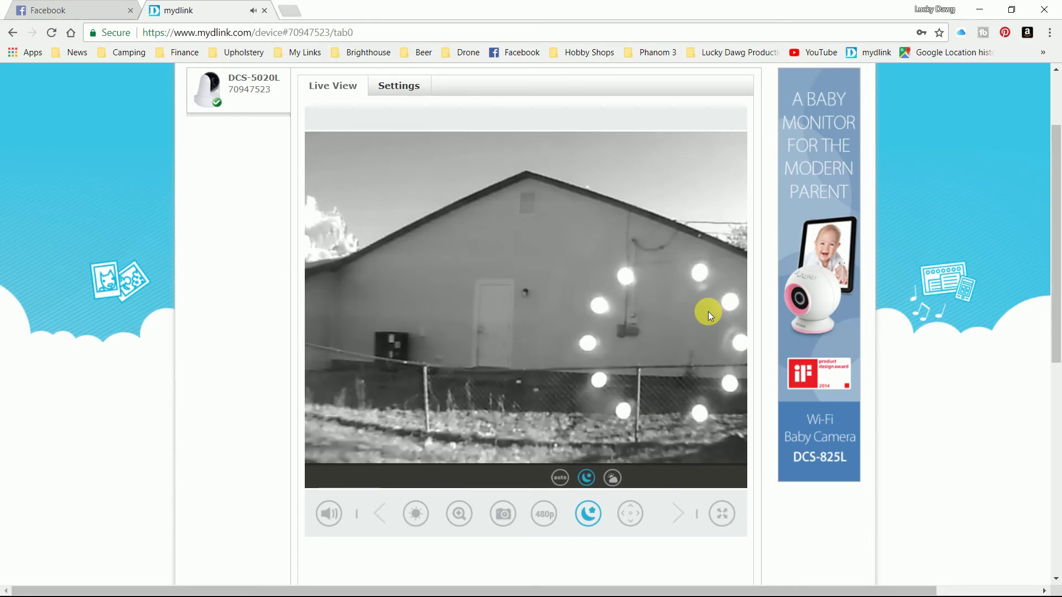
click(611, 479)
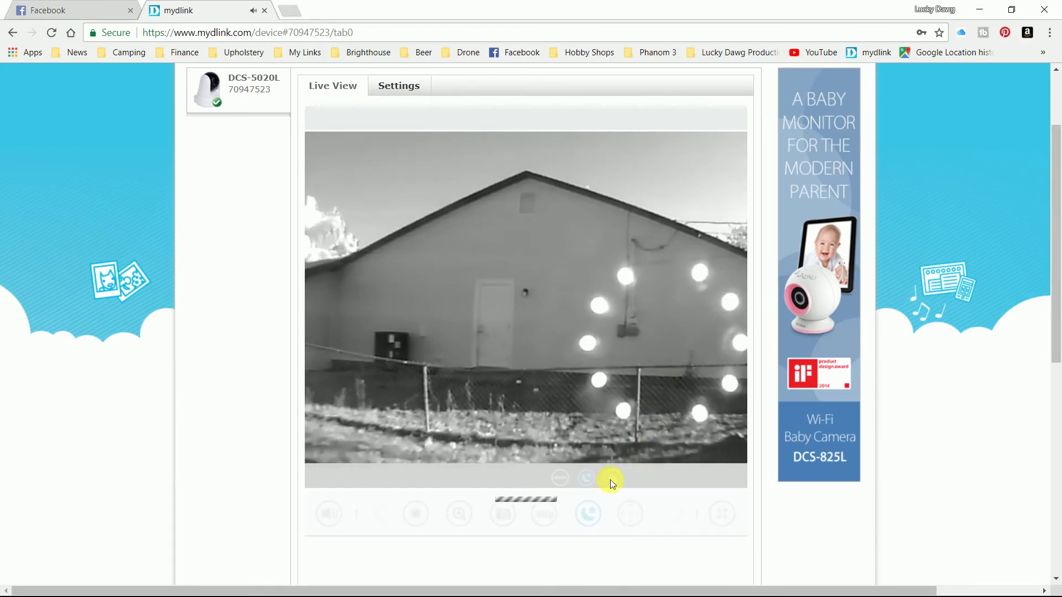